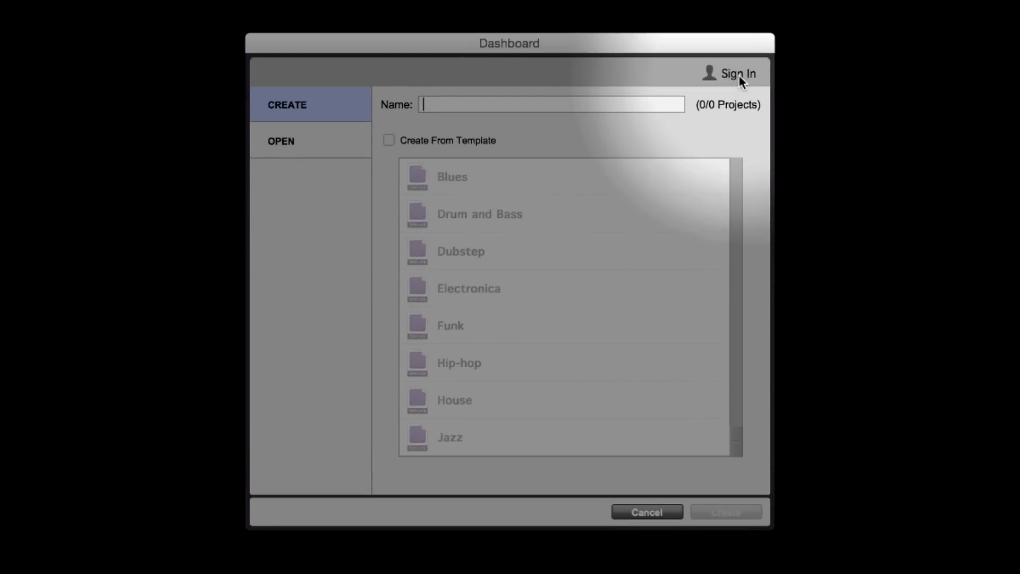
# Sign in to the Avid account with the account e-mail and password
pyautogui.click(739, 75)
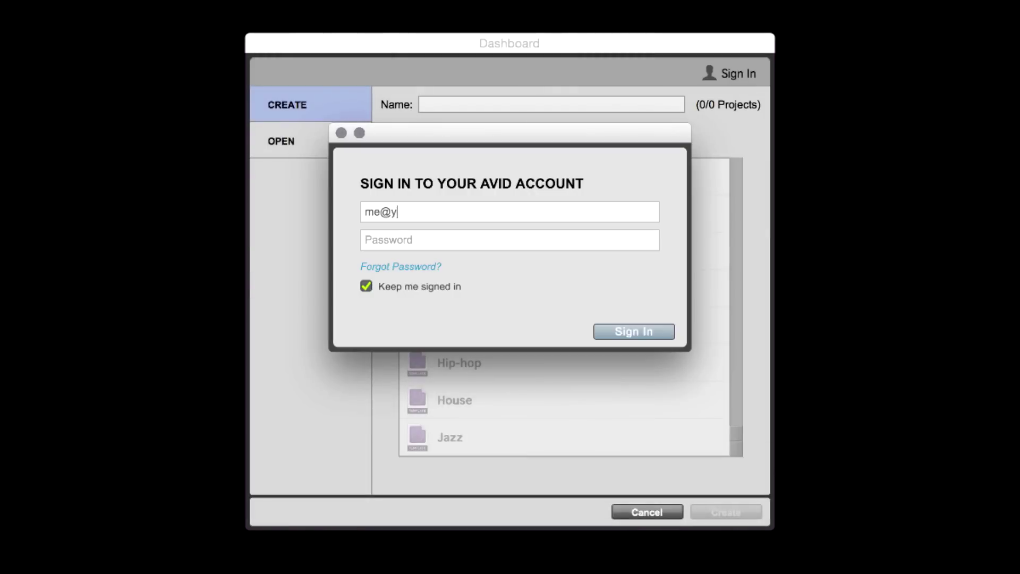
pyautogui.write('•••••')
pyautogui.press('Return')
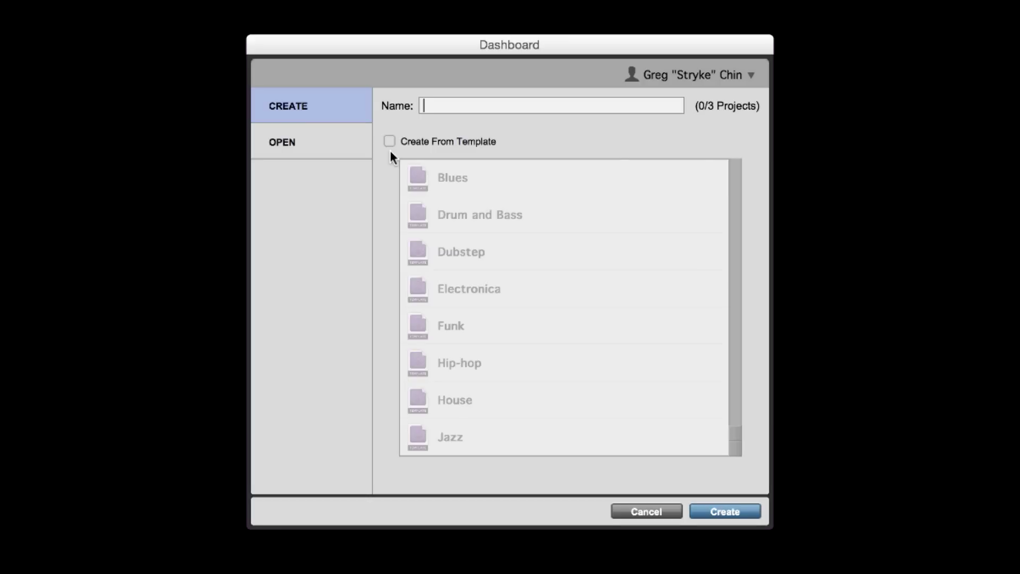
# Turn on Create From Template and select the House template
pyautogui.write('Blues')
pyautogui.click(388, 142)
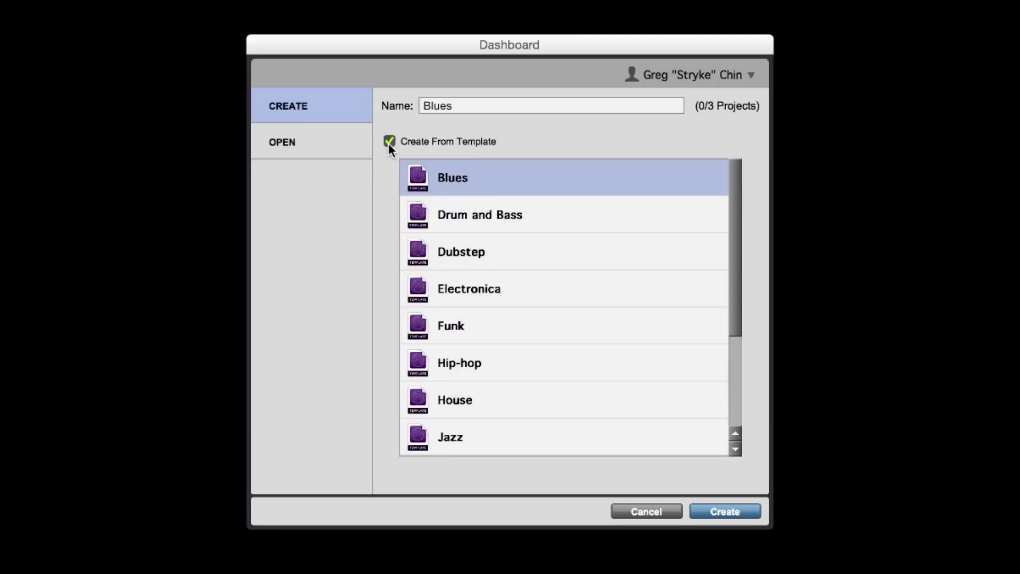
pyautogui.scroll(-4, 561, 254)
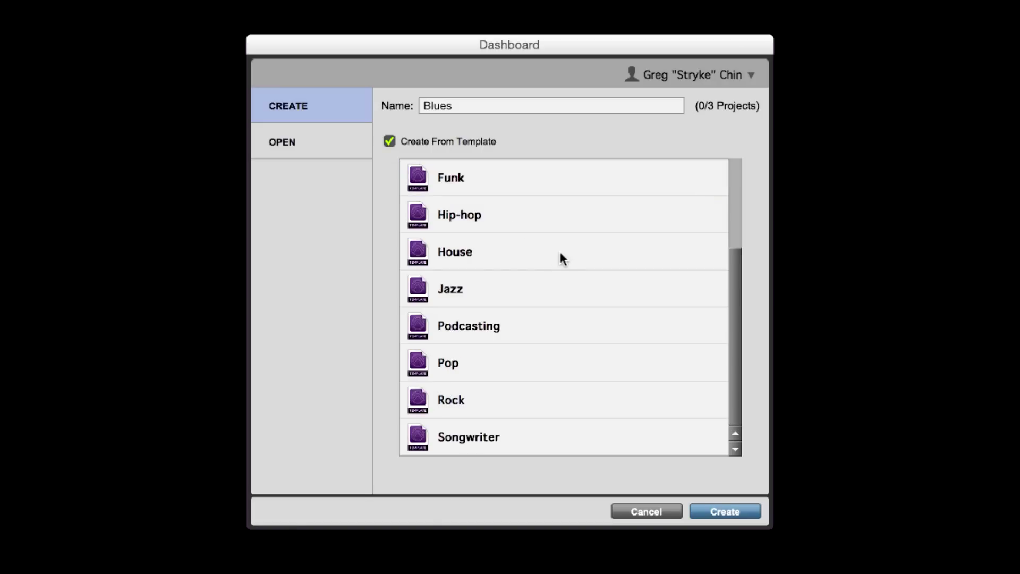
pyautogui.scroll(4, 561, 253)
pyautogui.scroll(-4, 561, 254)
pyautogui.click(562, 258)
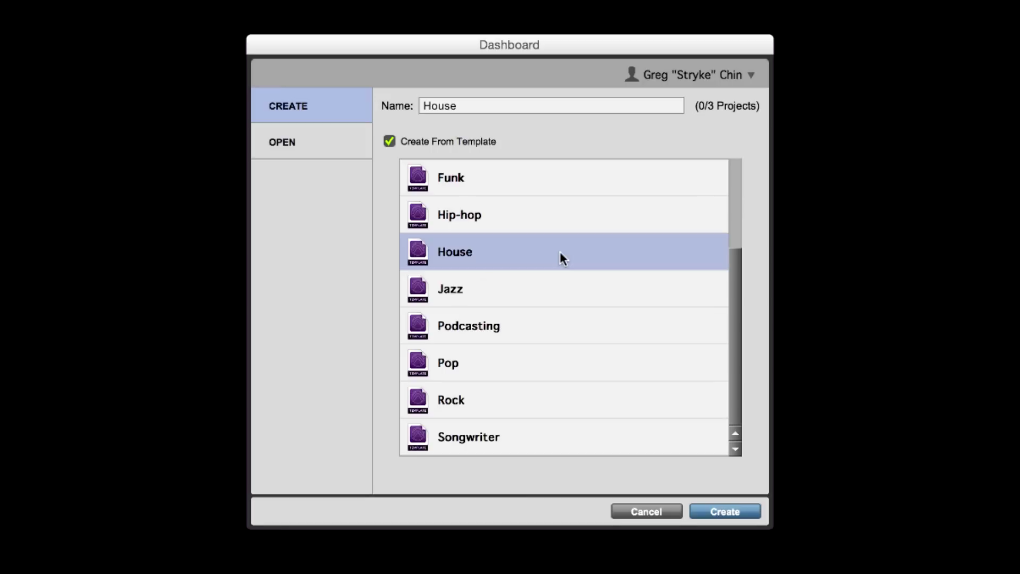
# Name the project 'first house' and create it
pyautogui.press('Tab')
pyautogui.press('BackSpace')
pyautogui.write('first ')
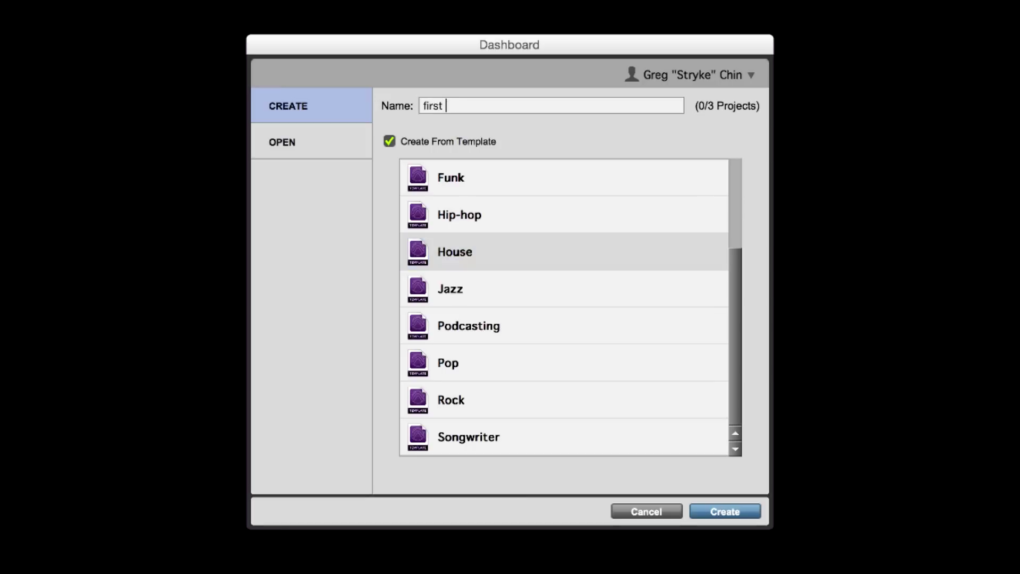
pyautogui.write('hous')
pyautogui.write('e')
pyautogui.click(743, 511)
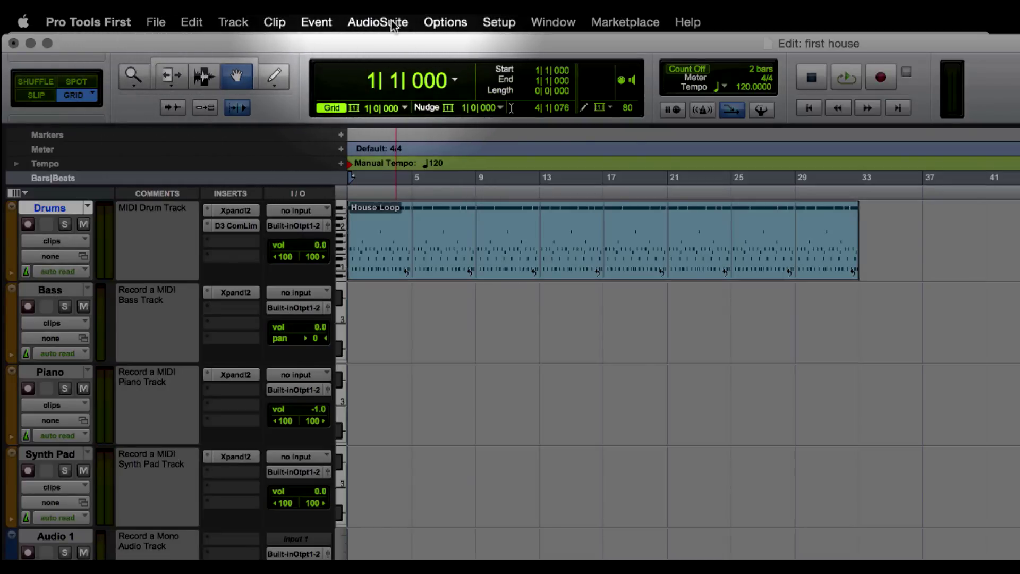
pyautogui.click(561, 24)
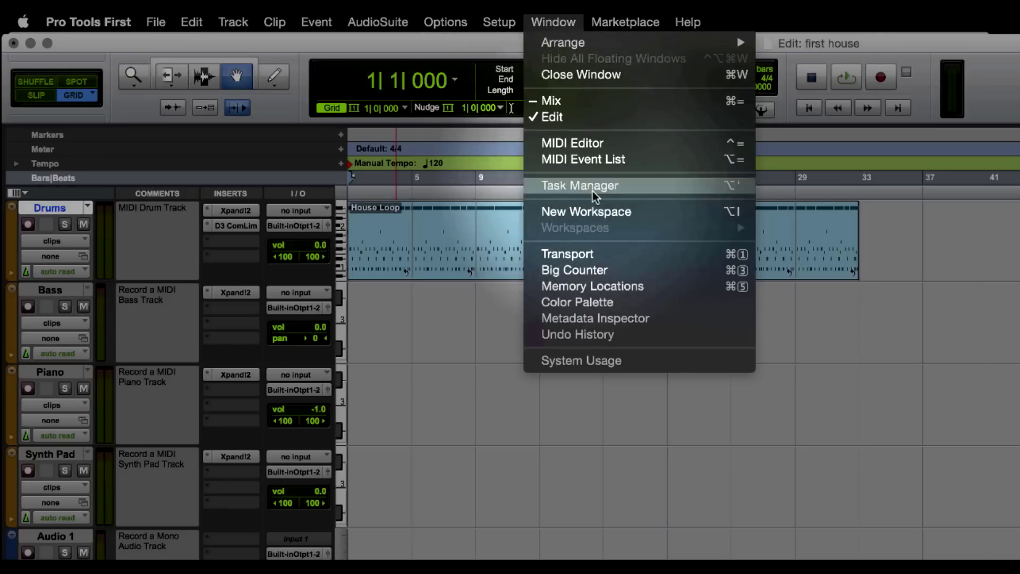
pyautogui.moveTo(483, 23)
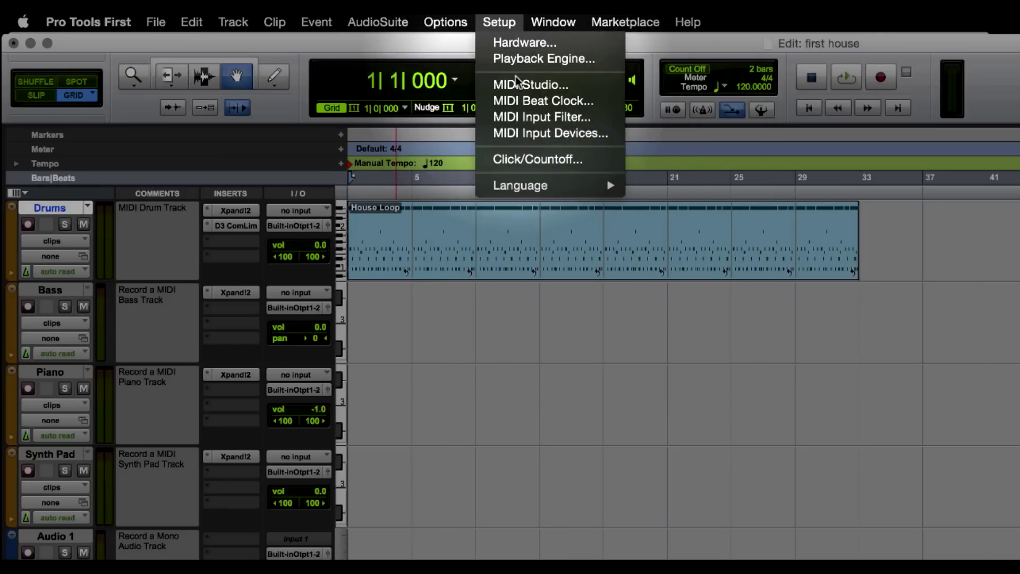
pyautogui.moveTo(308, 19)
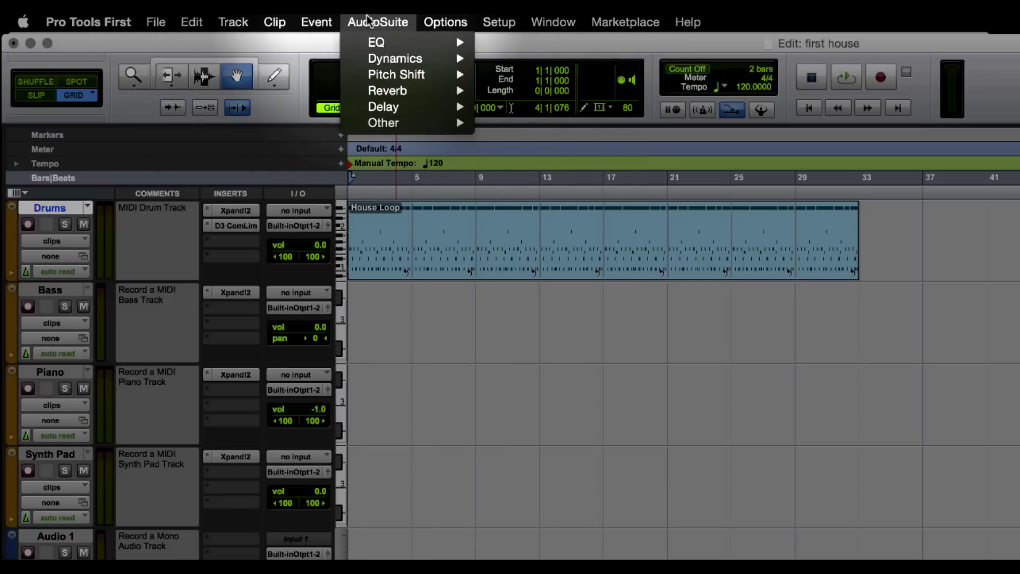
pyautogui.moveTo(236, 23)
pyautogui.moveTo(154, 22)
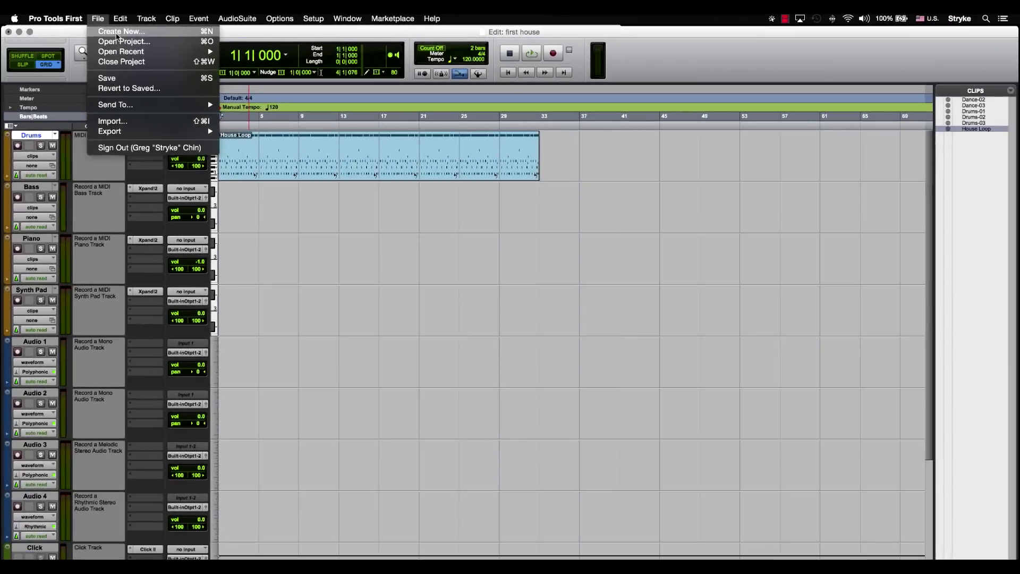
pyautogui.click(49, 152)
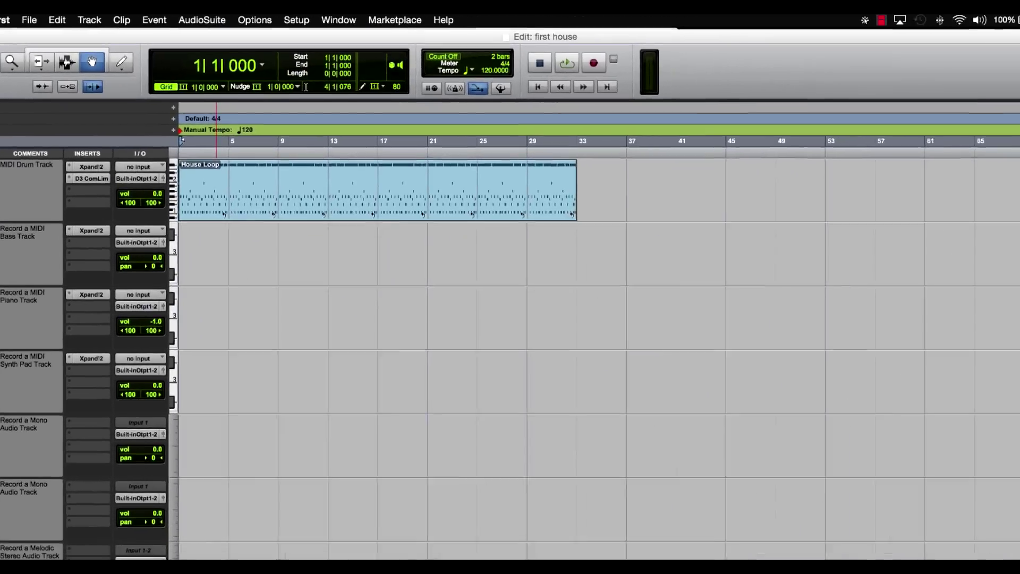
# Open the Drums track's Xpand2 instrument and inspect its Dyn3 Compressor/Limiter settings
pyautogui.click(229, 211)
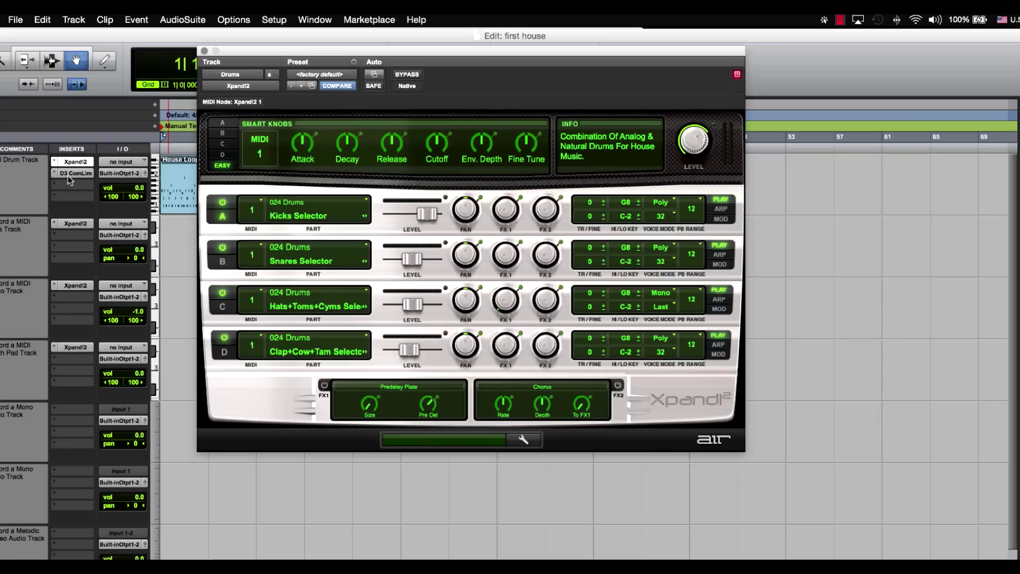
pyautogui.click(69, 176)
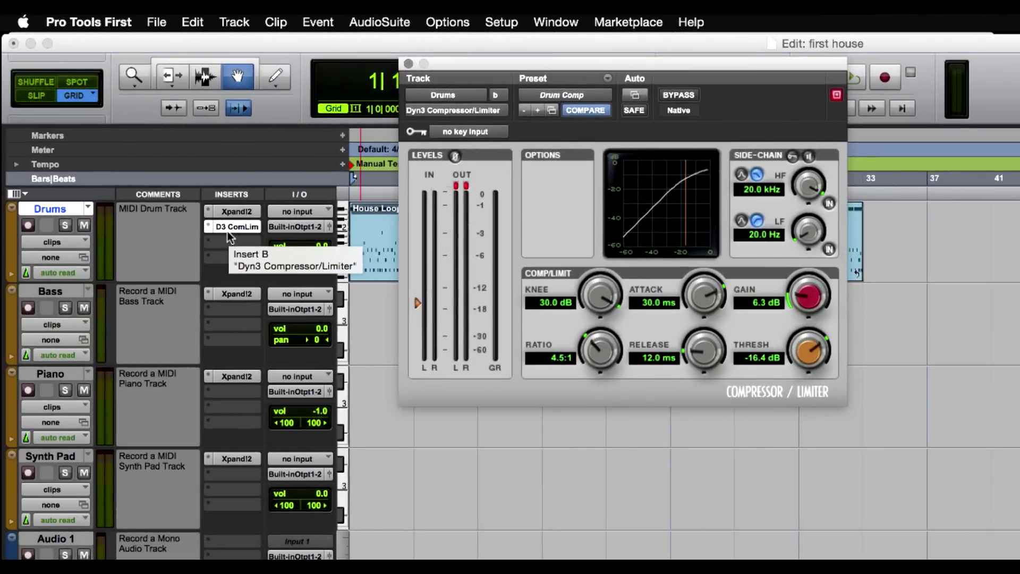
pyautogui.click(183, 212)
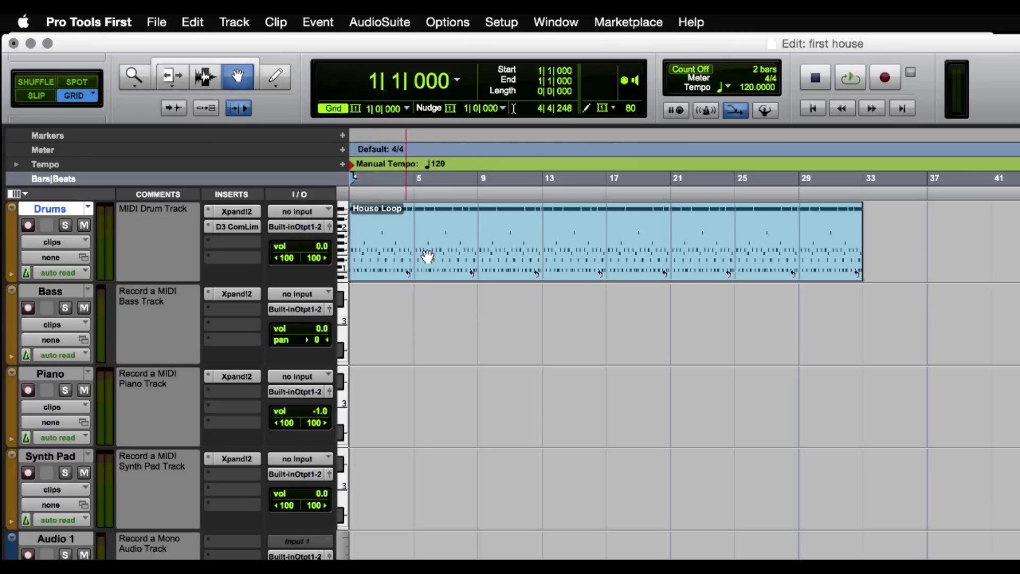
# Select the House Loop clip, reopen Xpand2 beside it, and play the loop back
pyautogui.click(382, 237)
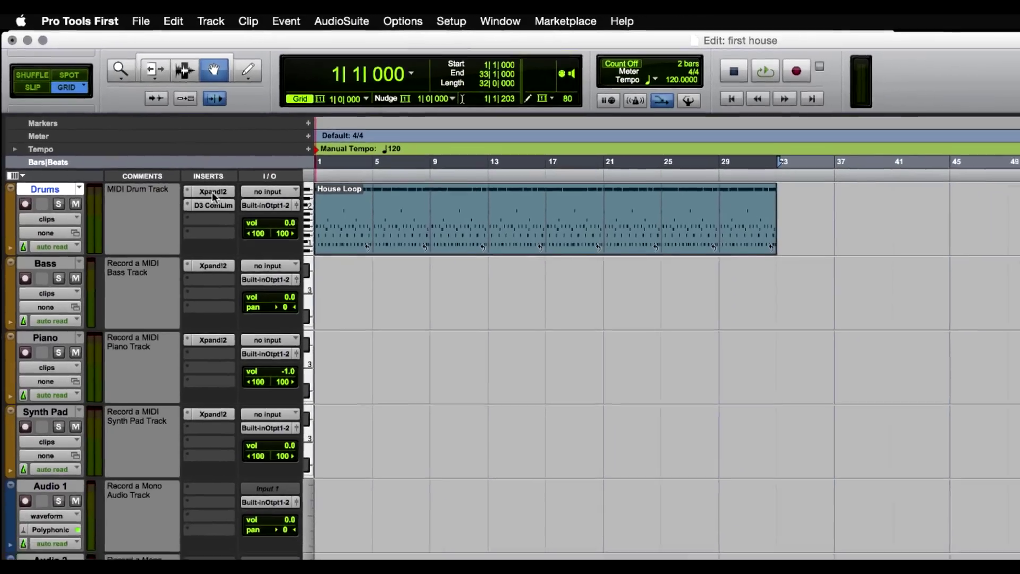
pyautogui.click(236, 211)
pyautogui.moveTo(431, 56); pyautogui.dragTo(492, 292)
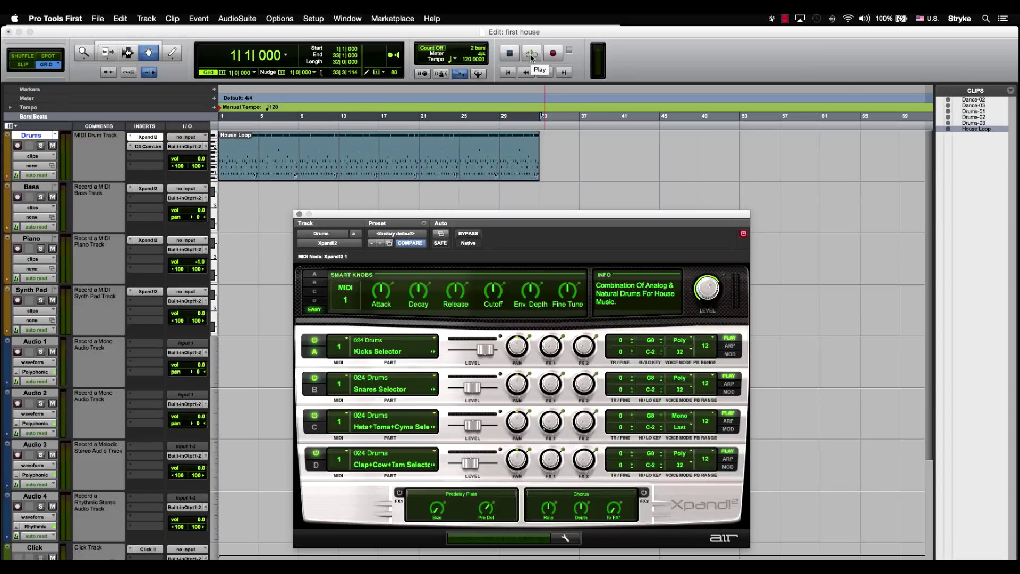
pyautogui.click(531, 56)
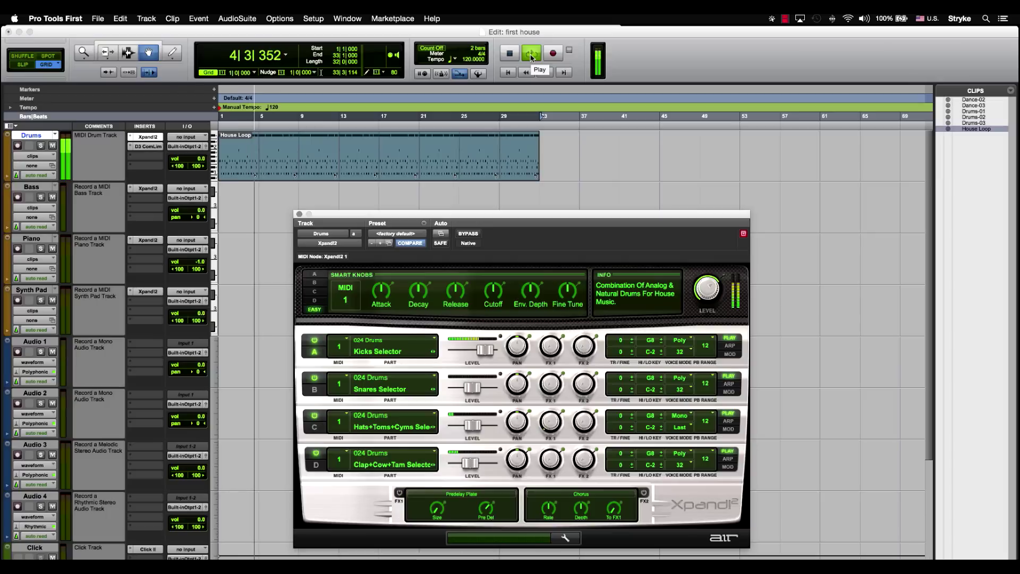
pyautogui.click(532, 56)
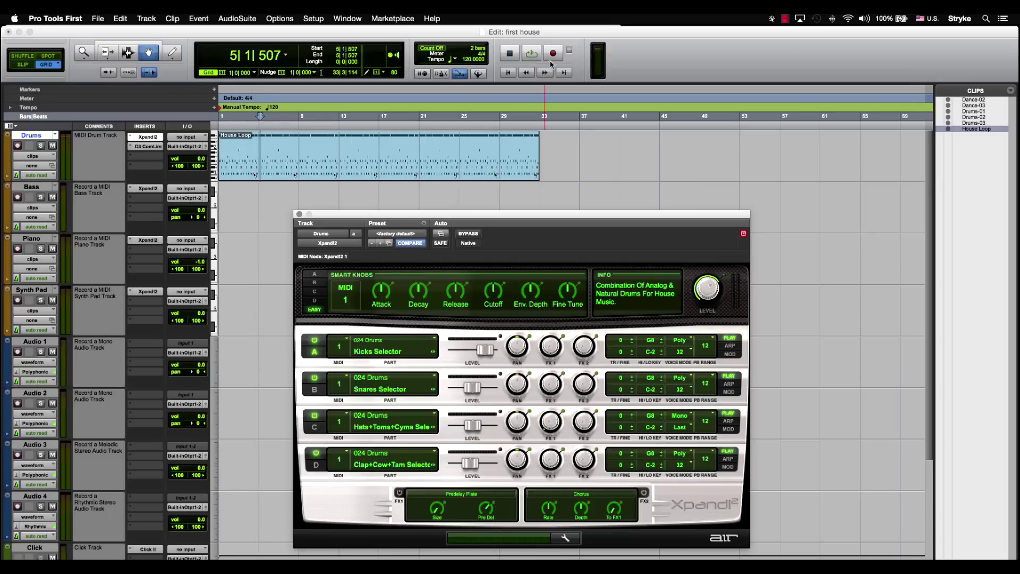
# Switch to the Smart Tool and place the edit point on the Bass track
pyautogui.click(512, 57)
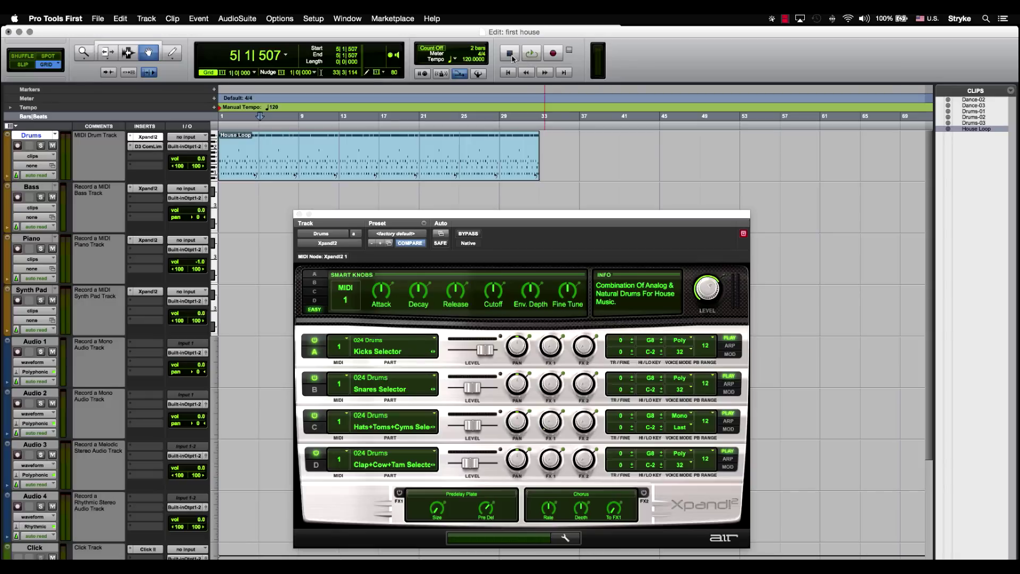
pyautogui.click(127, 46)
pyautogui.click(252, 204)
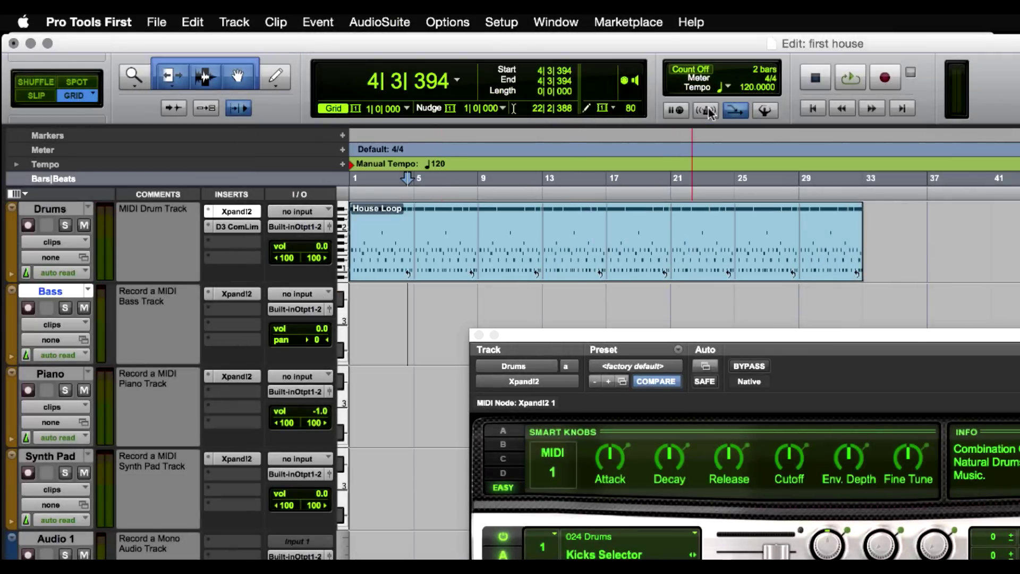
# Change the tempo from 120 to 124 BPM and close the Xpand2 plugin window
pyautogui.click(744, 88)
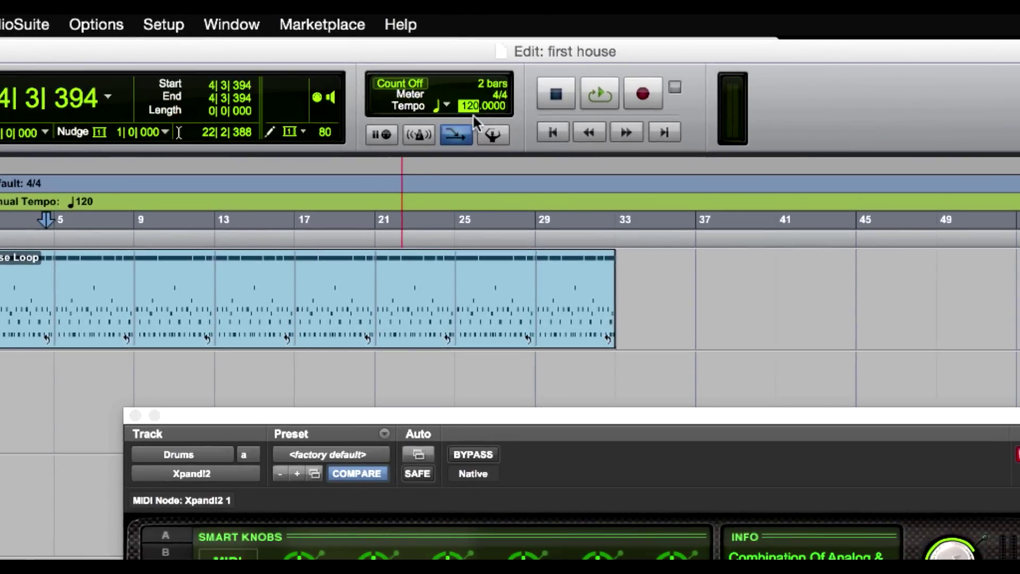
pyautogui.write('12')
pyautogui.press('Return')
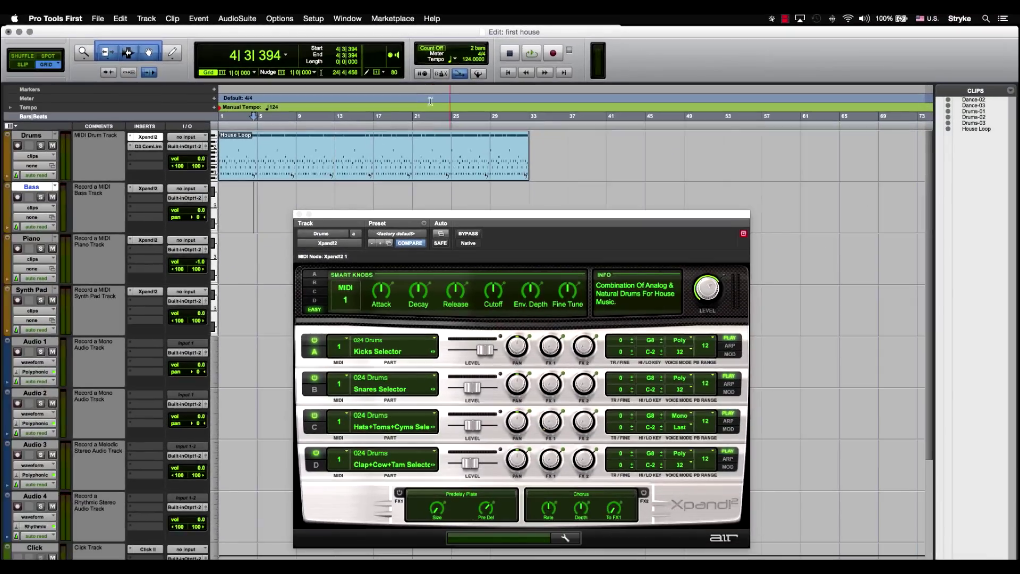
pyautogui.click(300, 213)
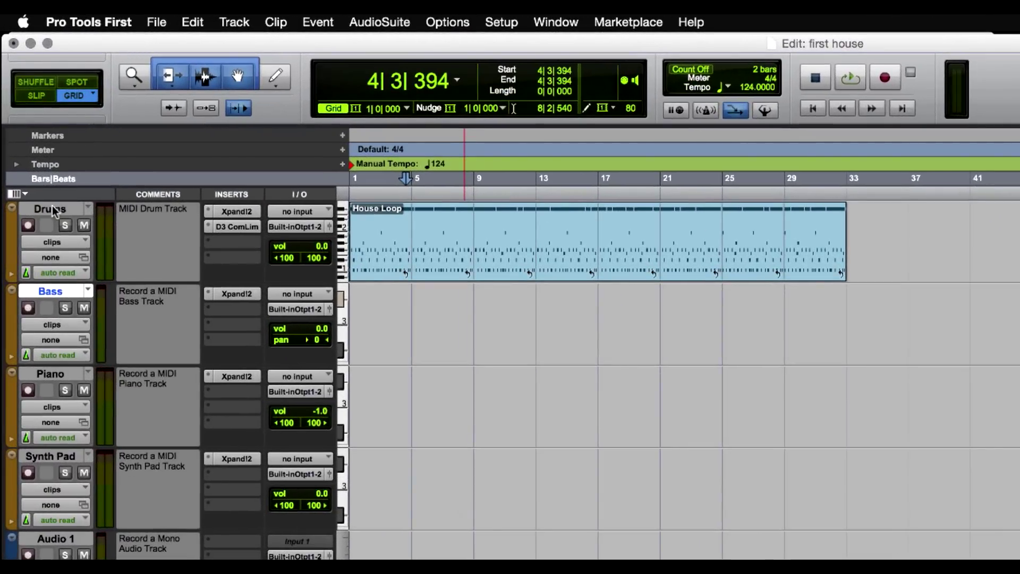
pyautogui.click(51, 208)
pyautogui.click(53, 291)
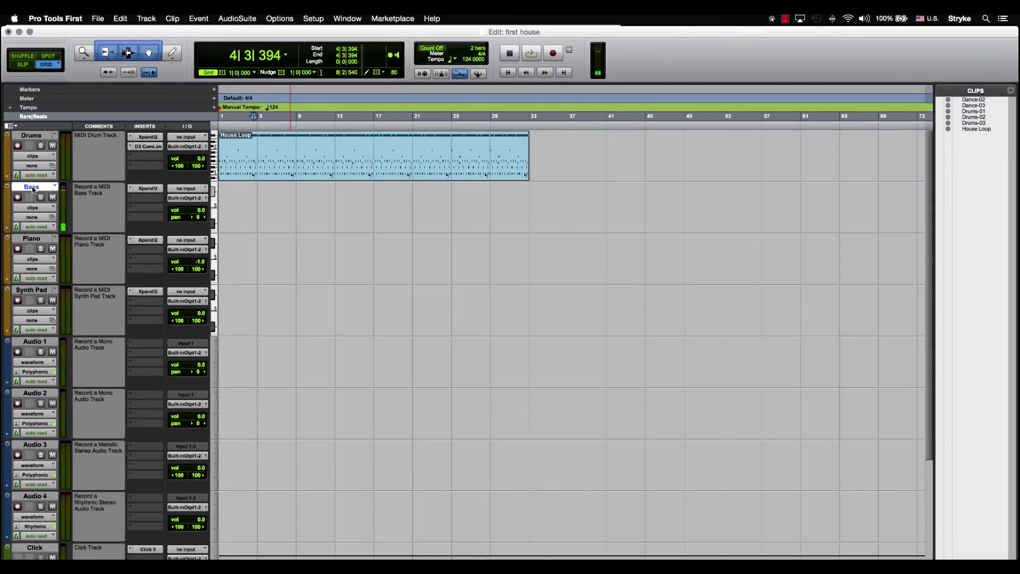
pyautogui.click(419, 383)
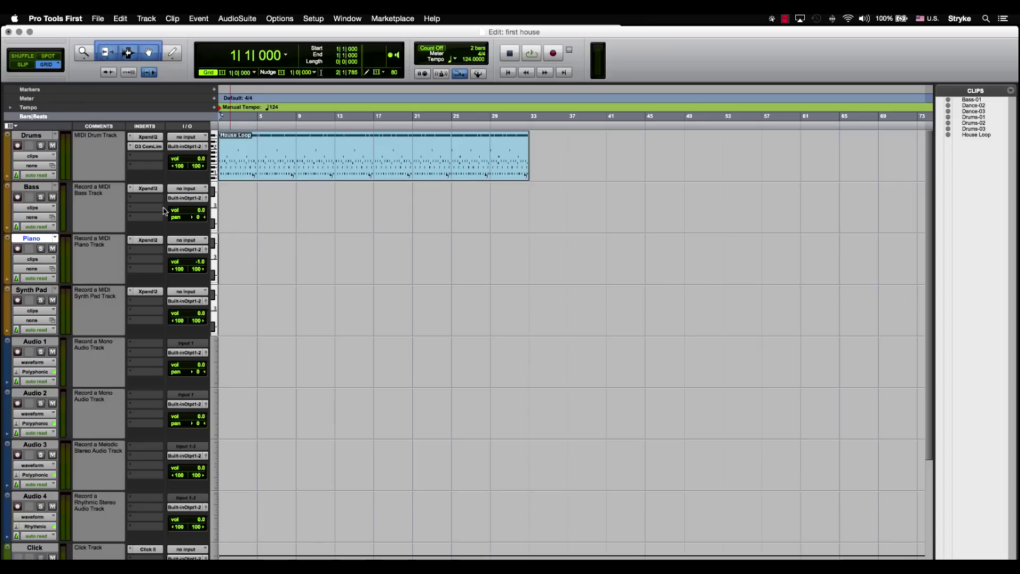
pyautogui.click(145, 190)
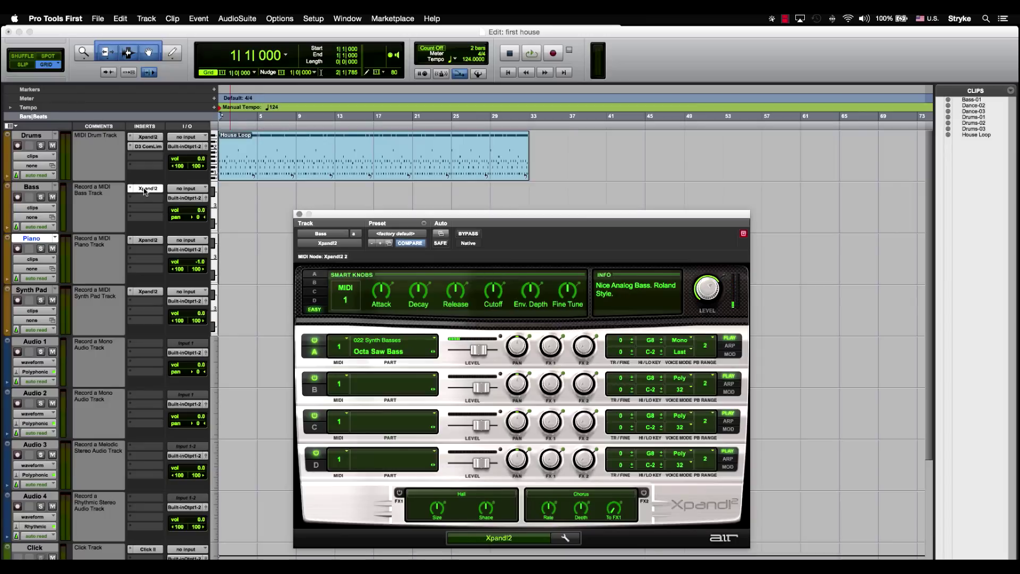
# Record-enable the Bass track, arm the transport for recording, and turn on Count Off
pyautogui.click(299, 213)
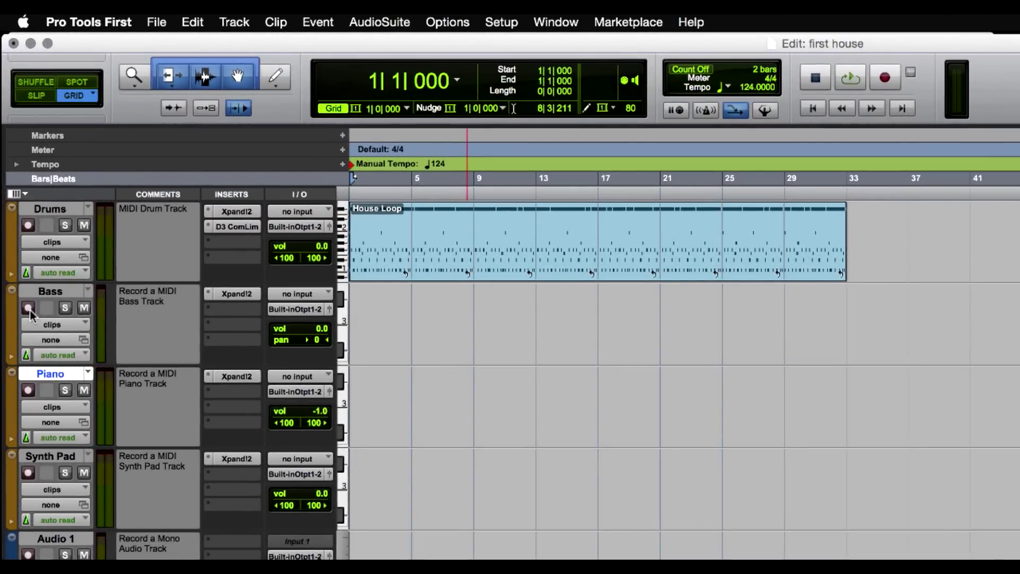
pyautogui.click(39, 291)
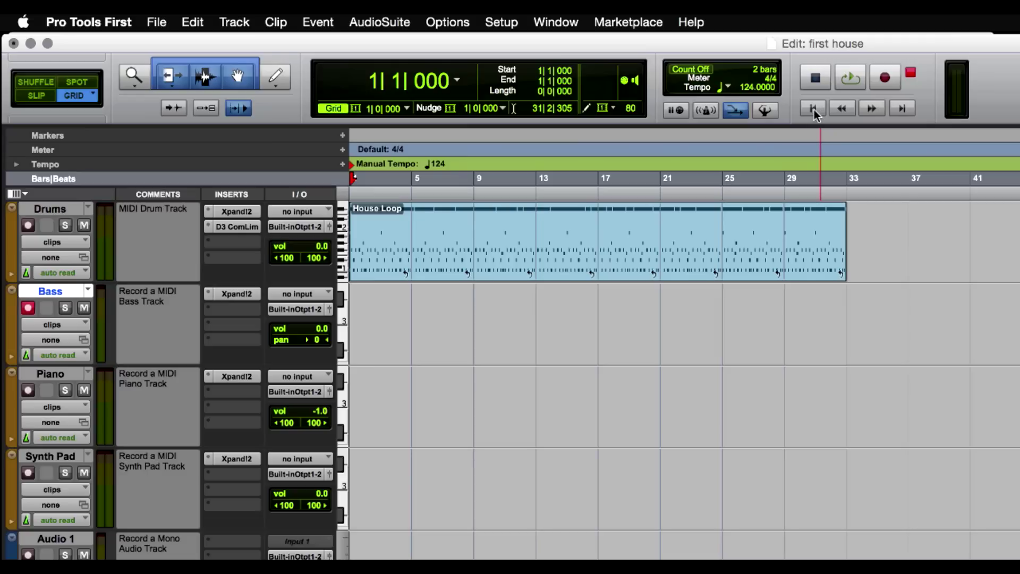
pyautogui.hotkey('shift', 'r')
pyautogui.click(884, 78)
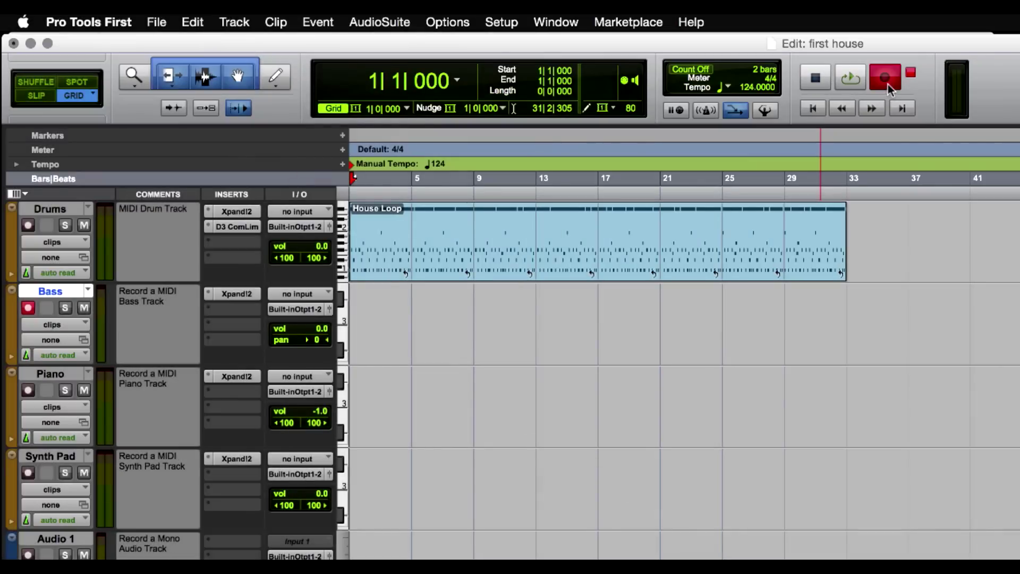
pyautogui.click(690, 71)
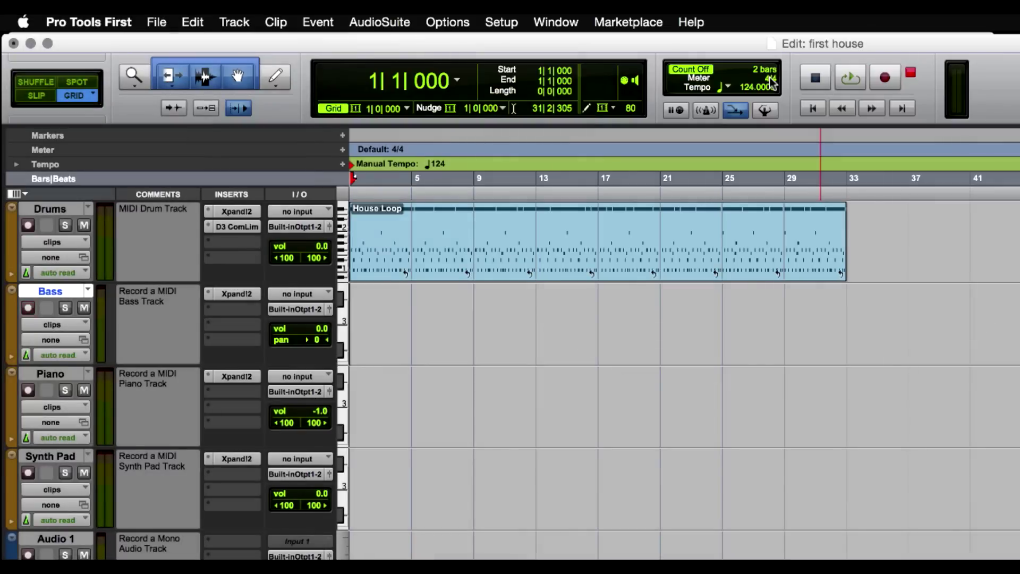
# Record the Bass-02 MIDI clip, then play it back from the session start
pyautogui.click(843, 81)
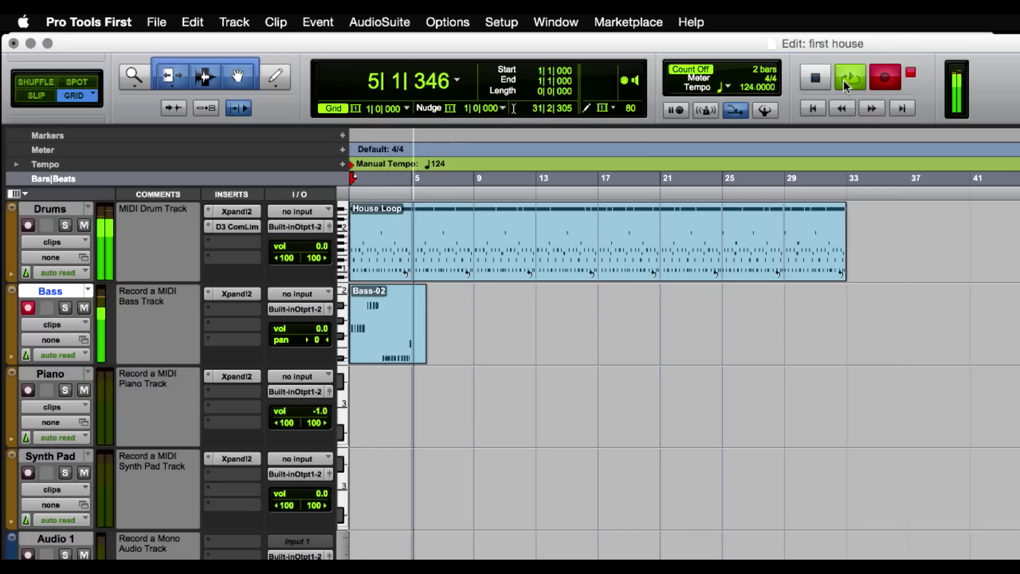
pyautogui.press('space')
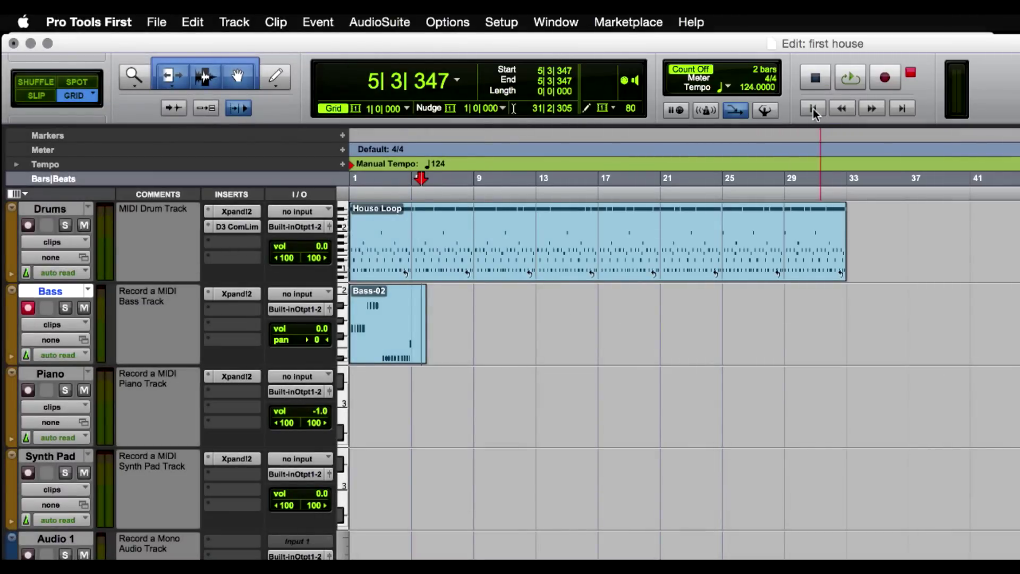
pyautogui.click(812, 109)
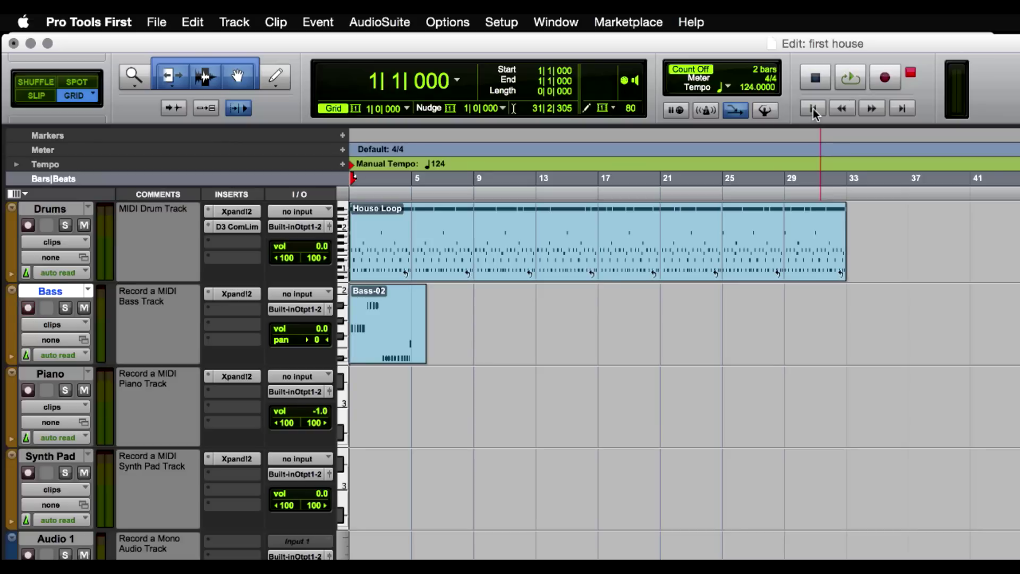
pyautogui.press('space')
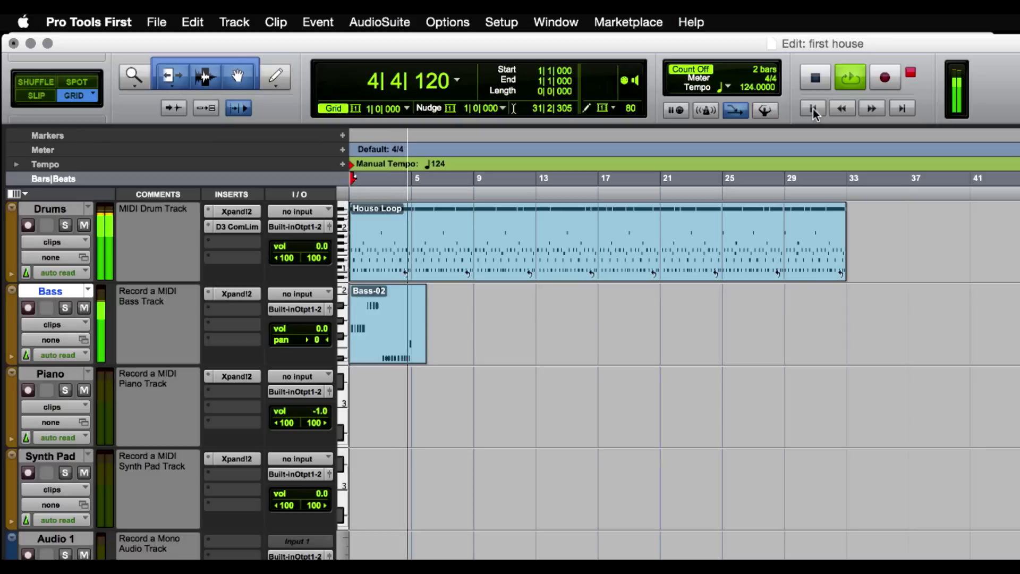
pyautogui.press('space')
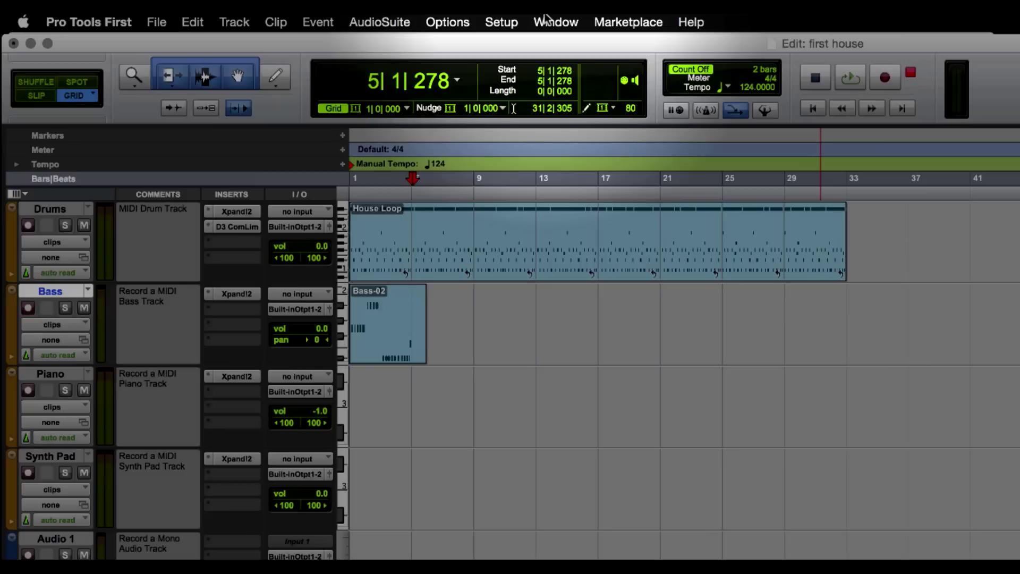
# Switch to the Mix window and start playback
pyautogui.click(547, 21)
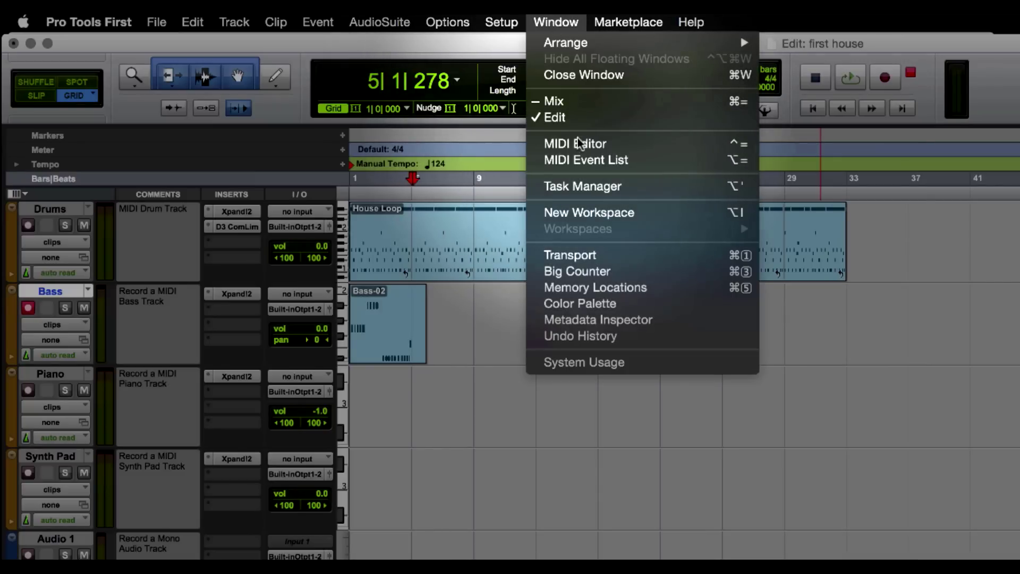
pyautogui.click(578, 105)
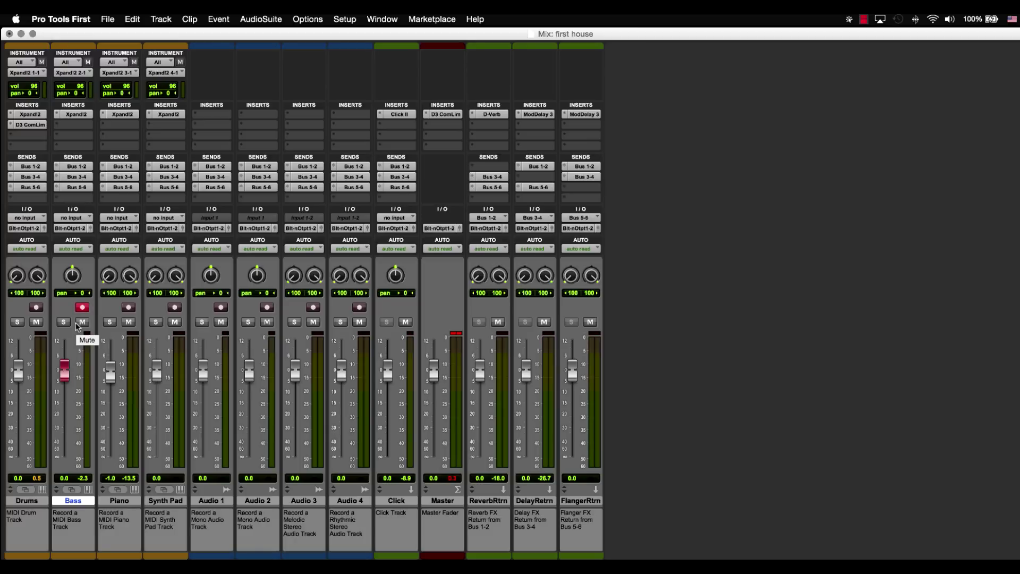
pyautogui.hotkey('shift', 'r')
pyautogui.press('space')
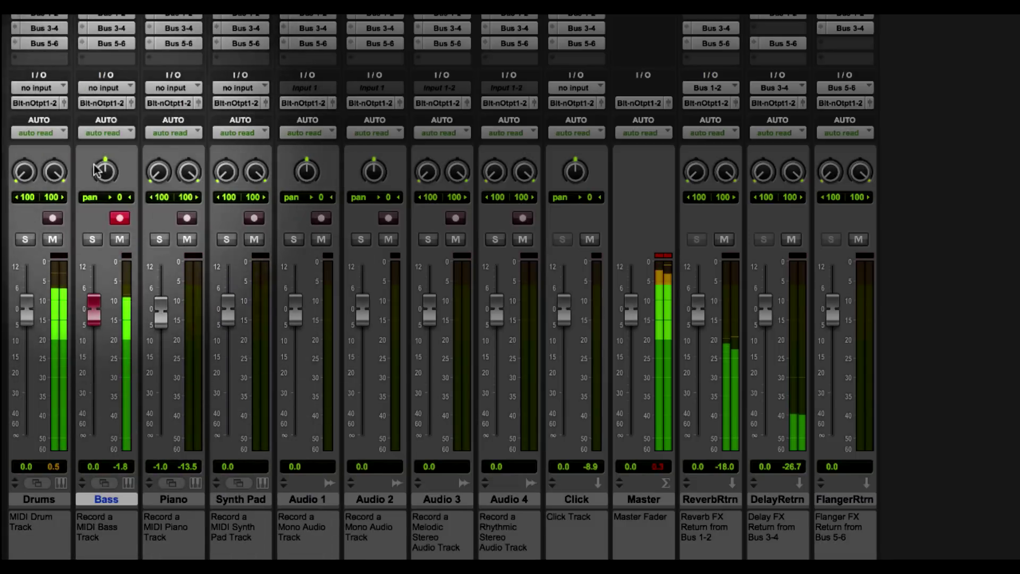
# Solo the Bass track, unsolo it, then mute it
pyautogui.click(92, 239)
pyautogui.hotkey('shift', 'r')
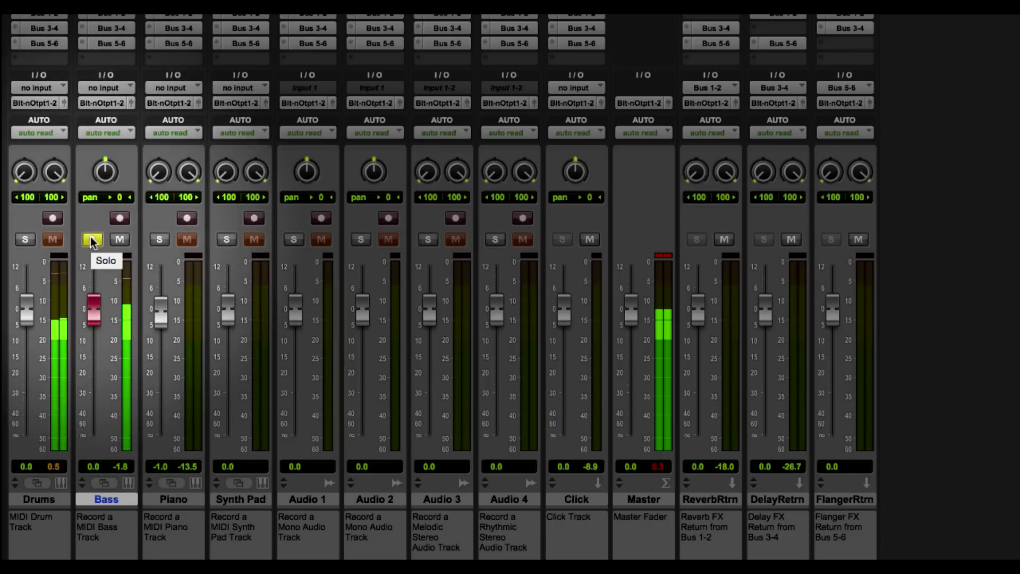
pyautogui.click(91, 240)
pyautogui.click(92, 240)
pyautogui.click(91, 240)
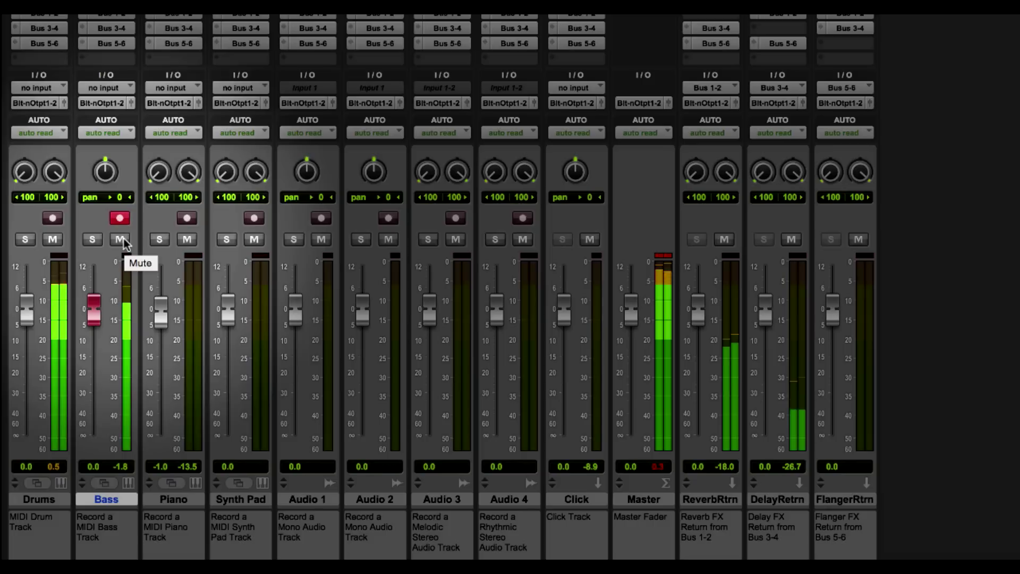
pyautogui.hotkey('shift', 'r')
pyautogui.click(121, 239)
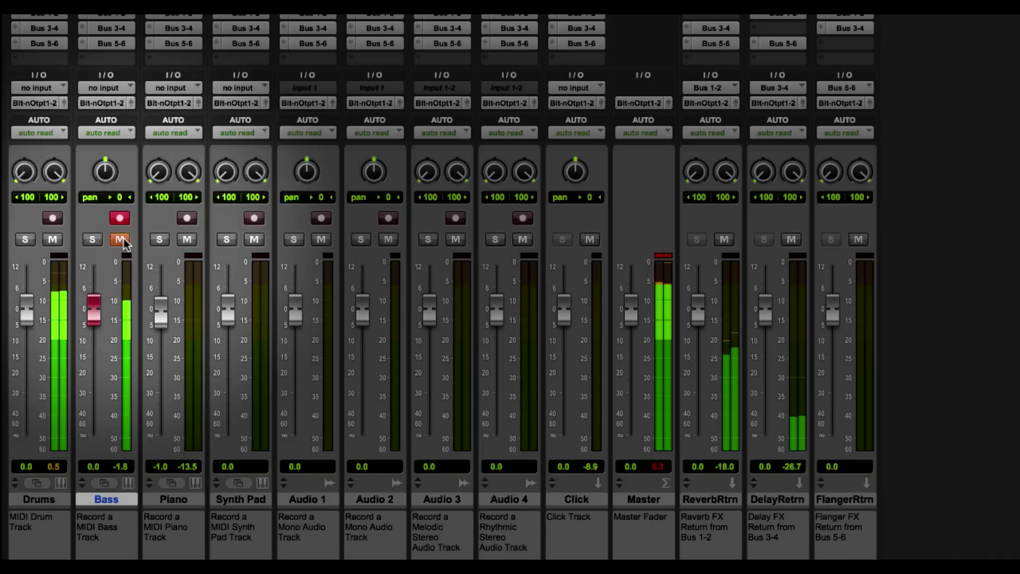